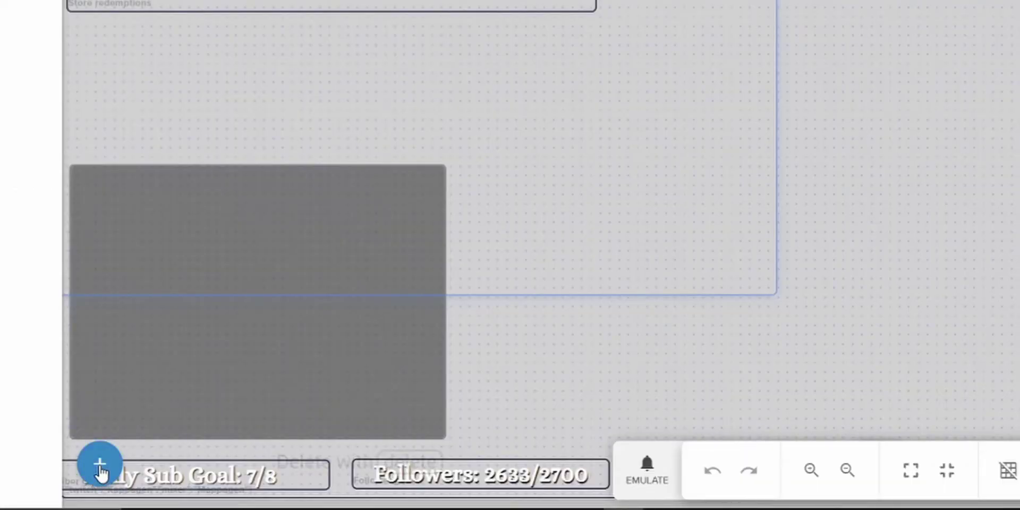
- Add an AlertBox widget to the Chatting Overlay and show its alert type settings
click(100, 467)
mouse_move(171, 363)
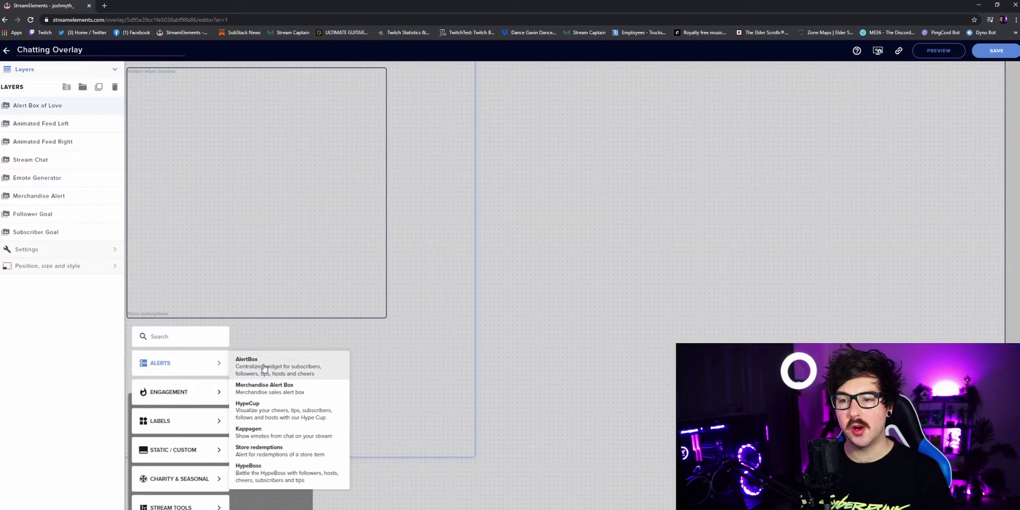
click(279, 370)
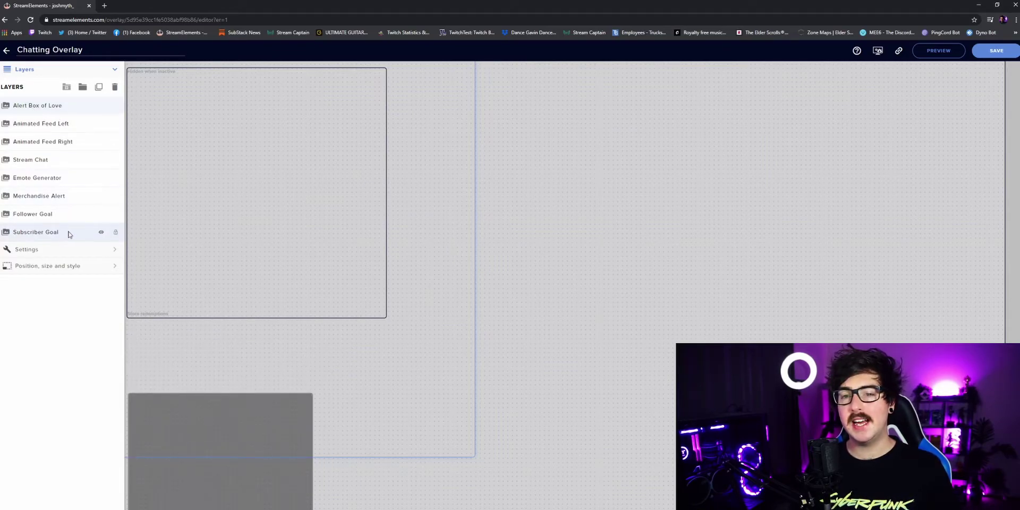
click(49, 249)
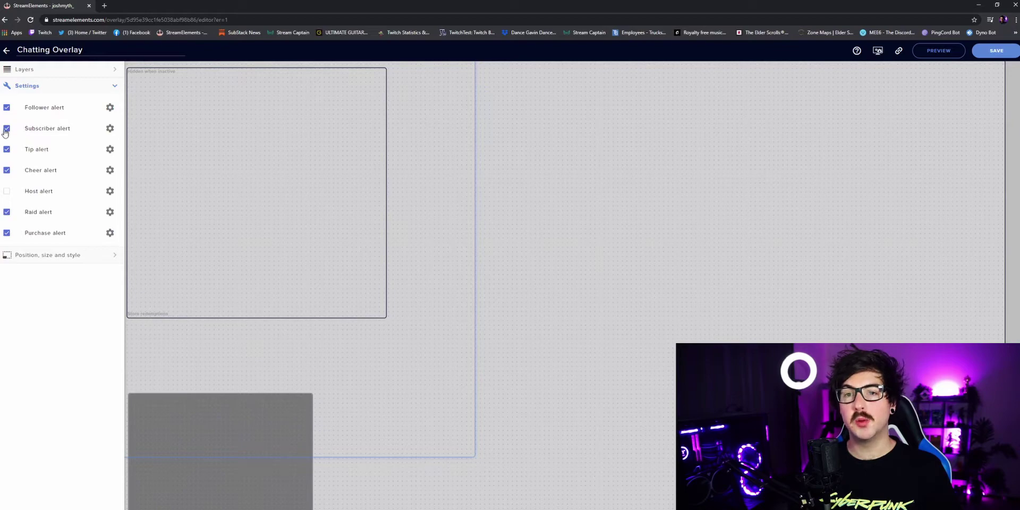
- Open the subscriber alert's settings and browse its video and sound libraries without changes
click(109, 130)
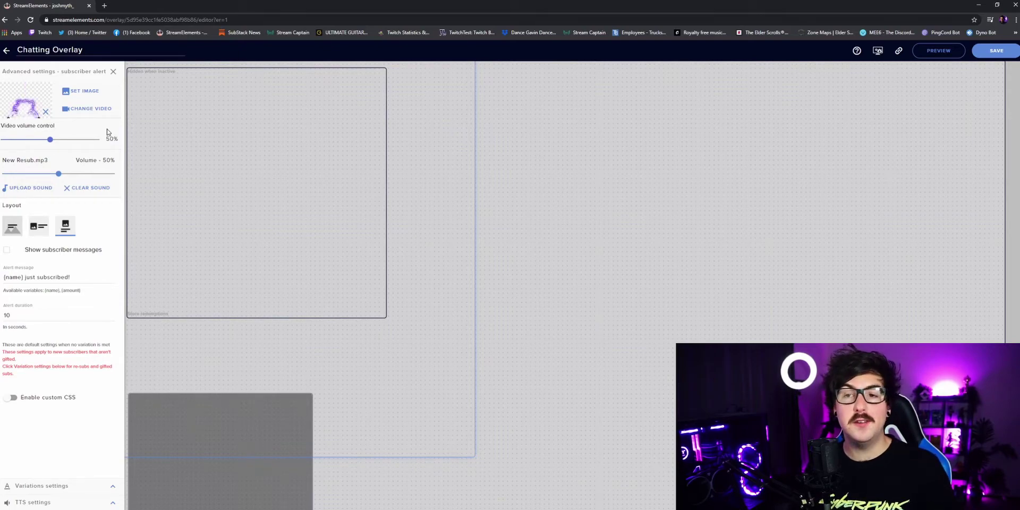
click(85, 110)
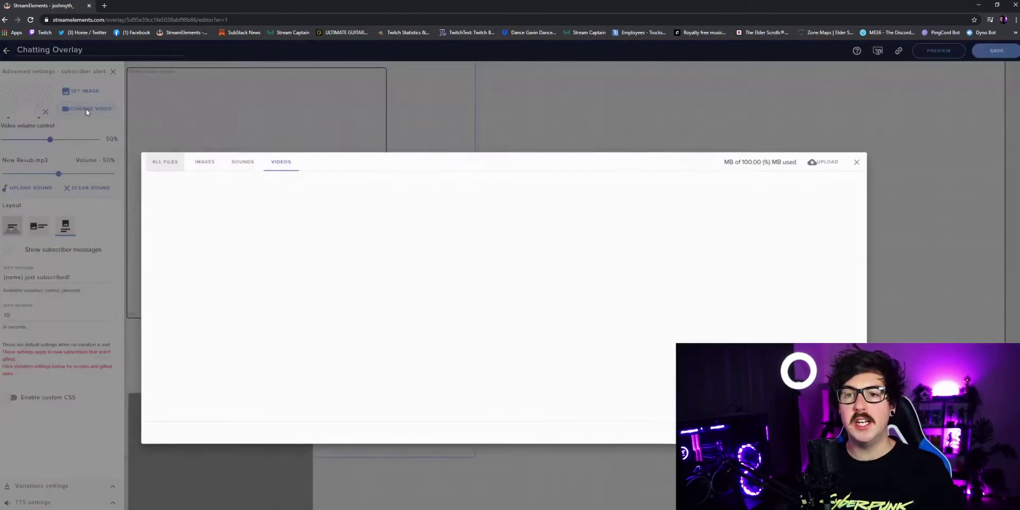
click(834, 163)
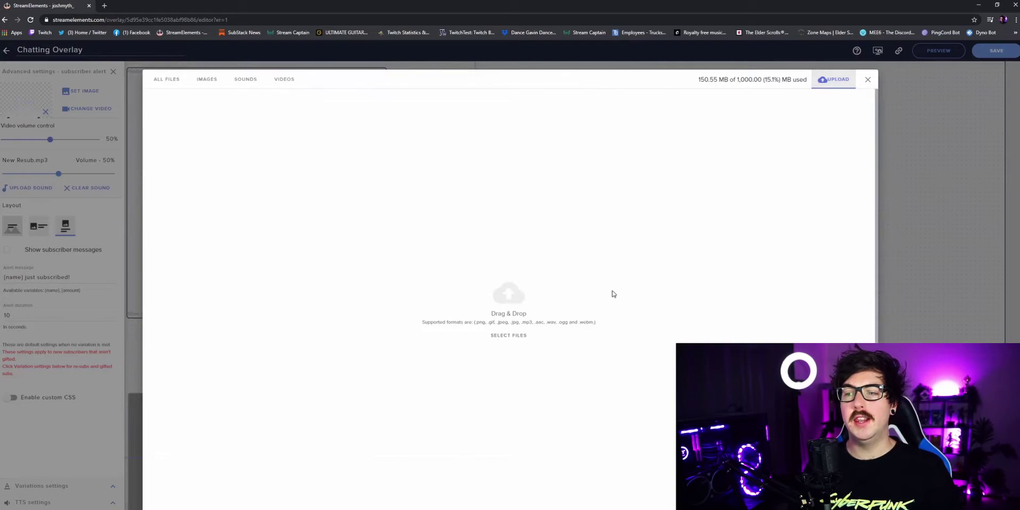
click(867, 79)
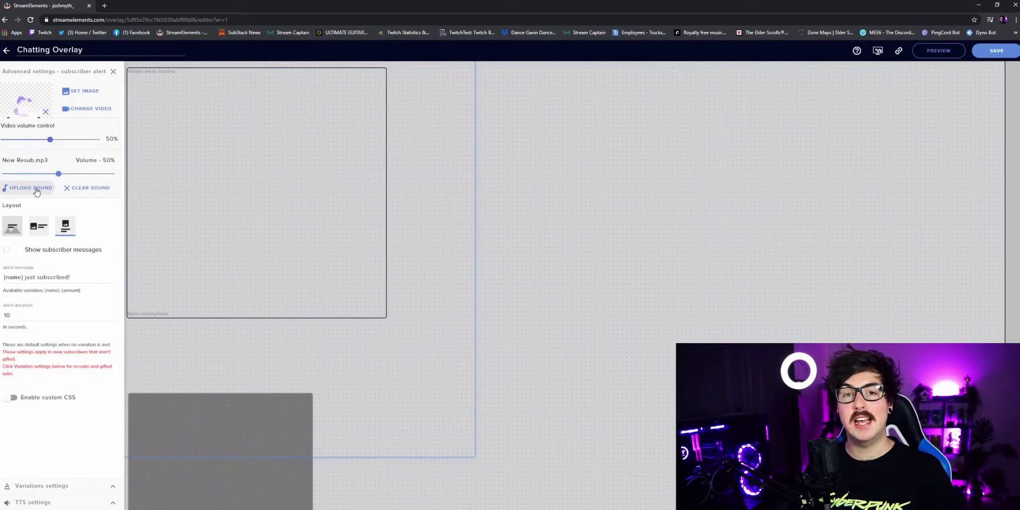
click(42, 190)
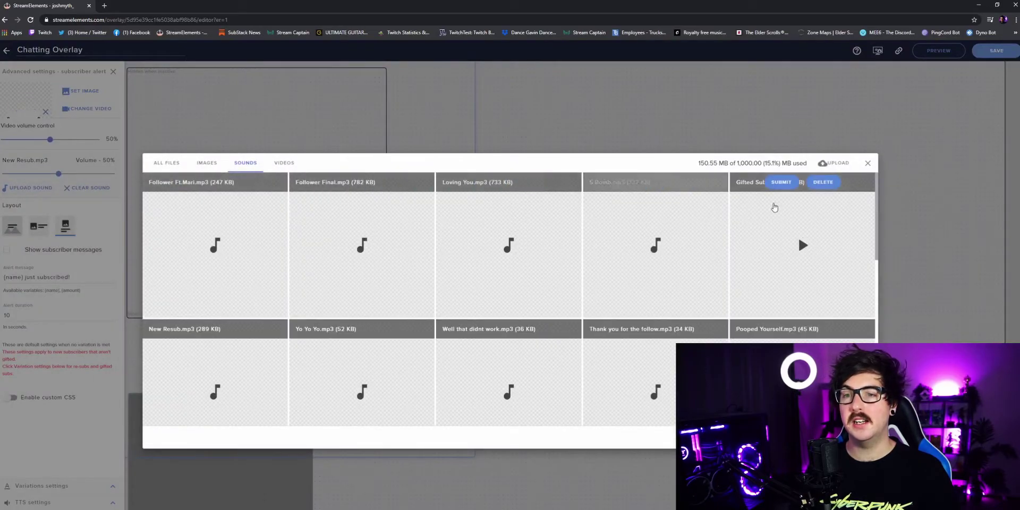
click(869, 163)
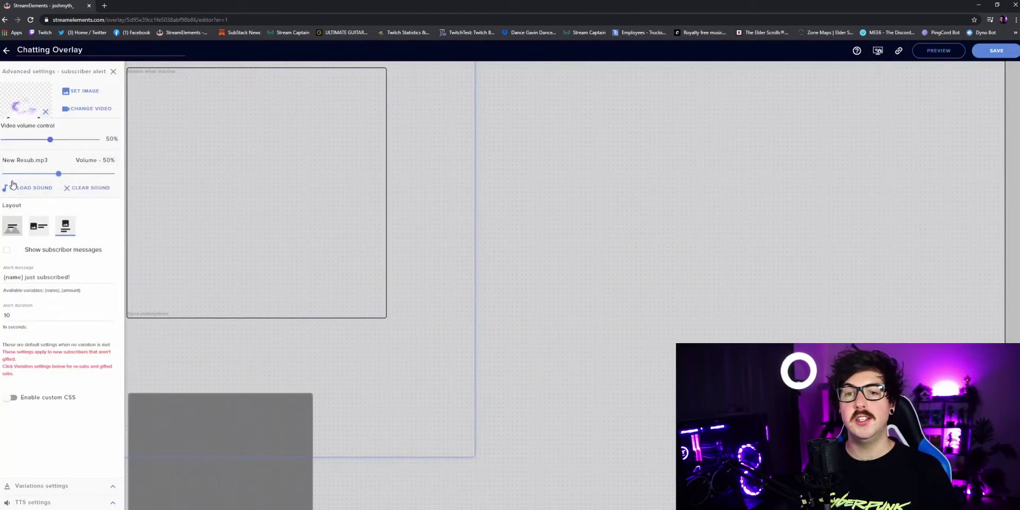
- Emulate a tier 1 subscriber event, then enlarge the alert box area on the canvas
click(411, 507)
mouse_move(64, 269)
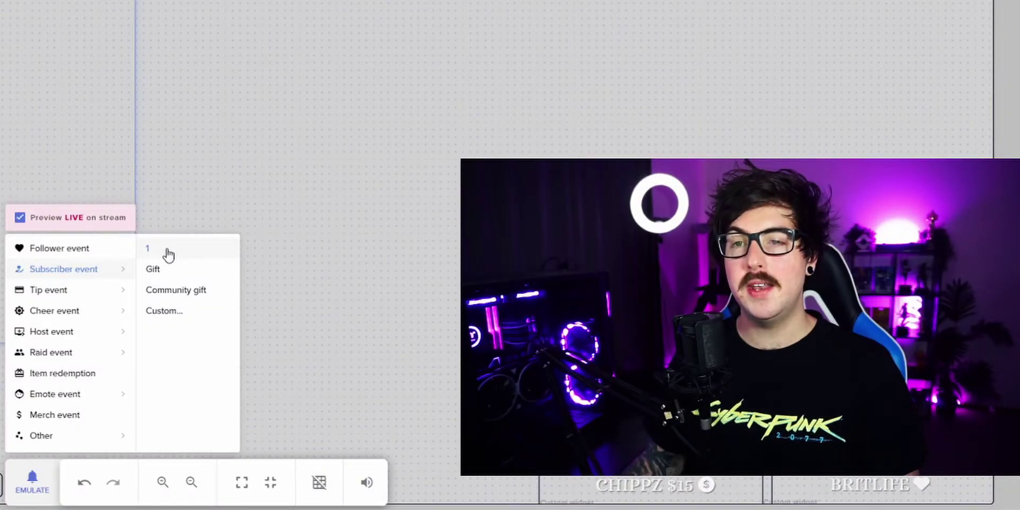
click(165, 250)
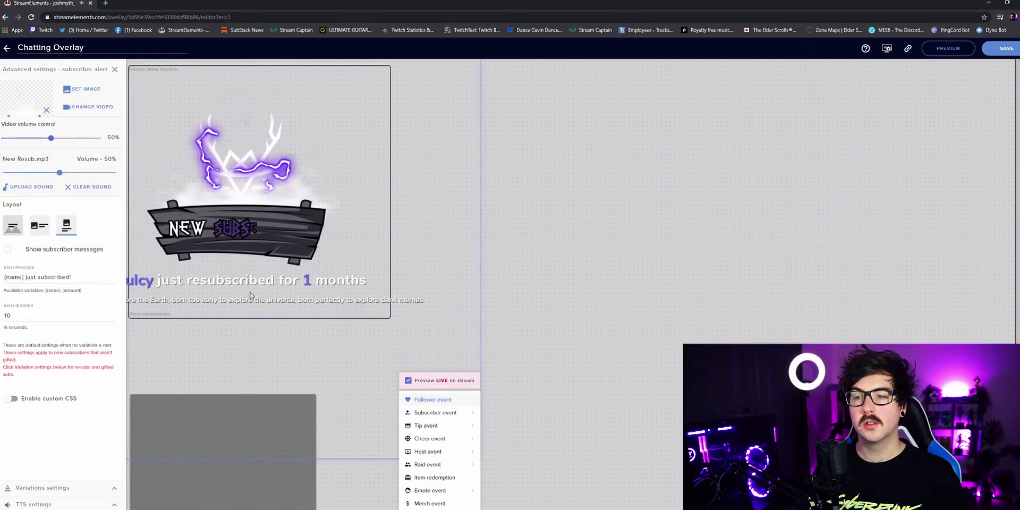
click(252, 250)
mouse_move(254, 240)
mouse_down()
mouse_move(395, 254)
mouse_move(331, 243)
mouse_up()
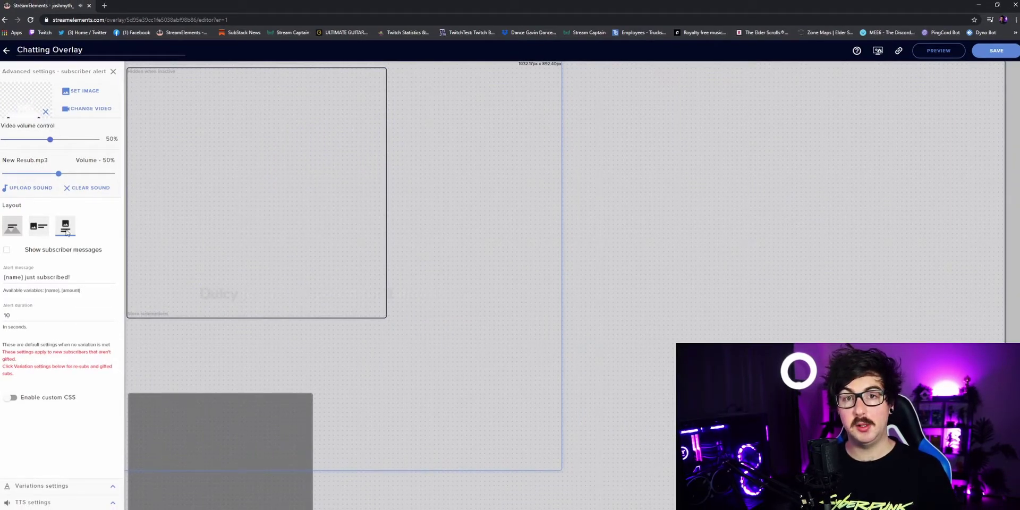
- Expand the subscriber alert's variations to review its gift and resub variations
click(114, 488)
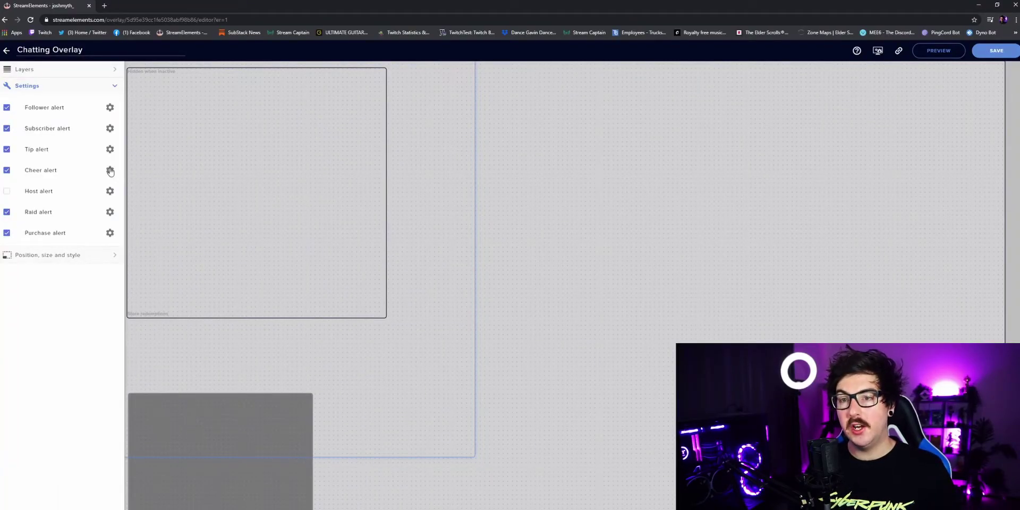
- Show the cheer alert's bit-tier variations and preview the Bits 1 - 100 and Bits 400 - 800 tiers
click(110, 171)
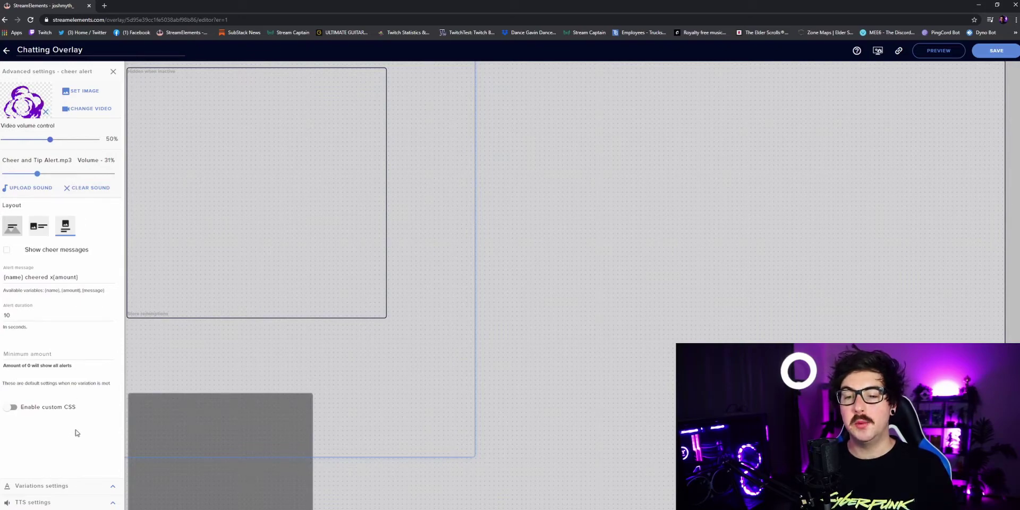
click(113, 486)
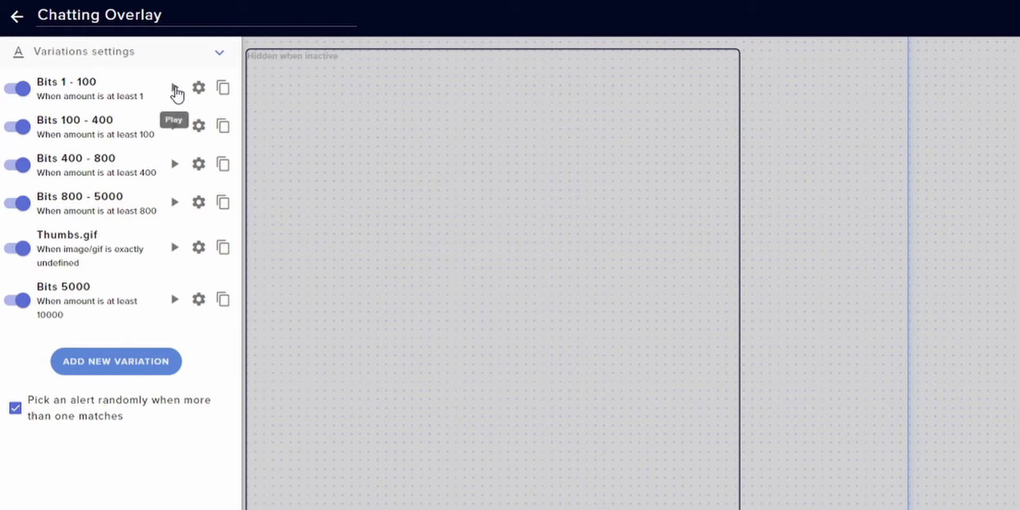
click(174, 89)
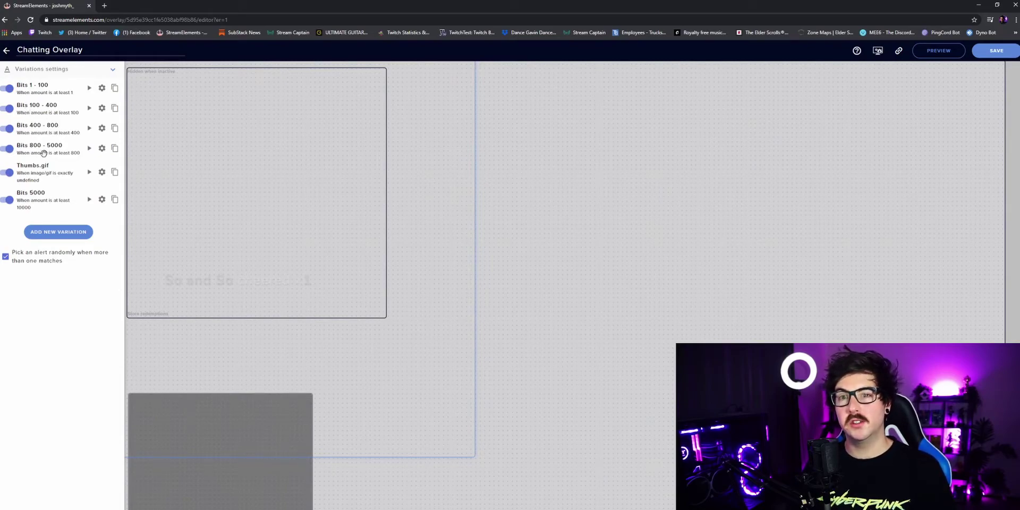
click(89, 129)
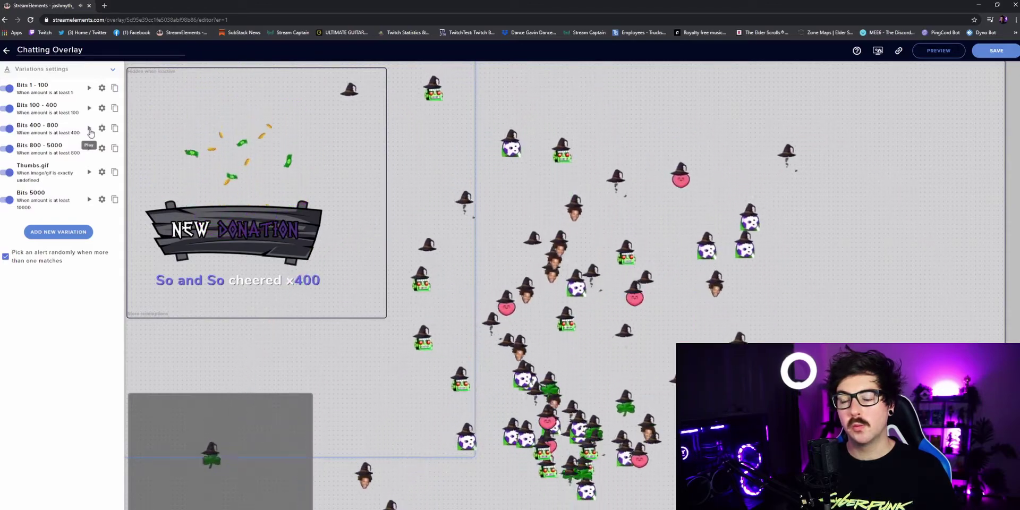
- Add a 'Bits 1 - 100' cheer variation with condition 'At least' 1 bit
click(55, 237)
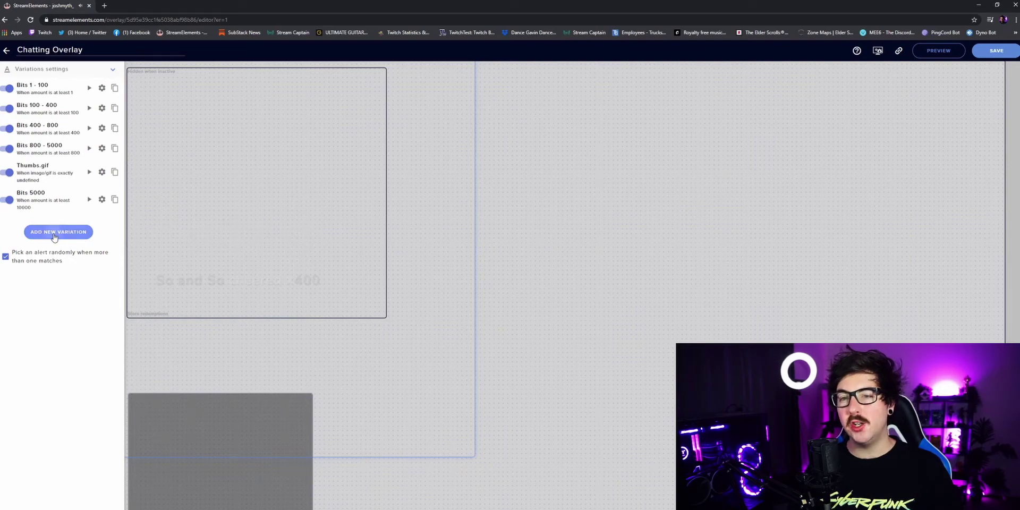
click(537, 318)
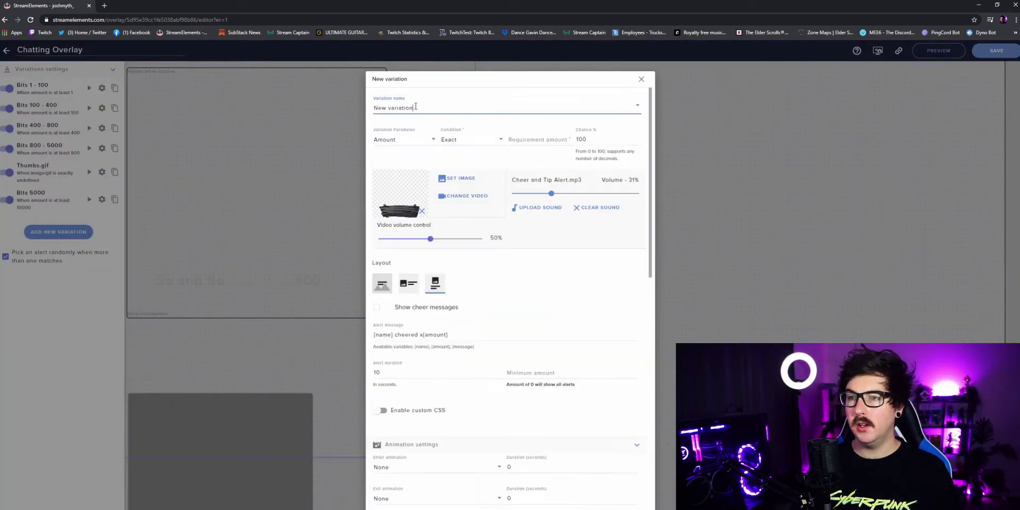
text(Bits 1 - 100)
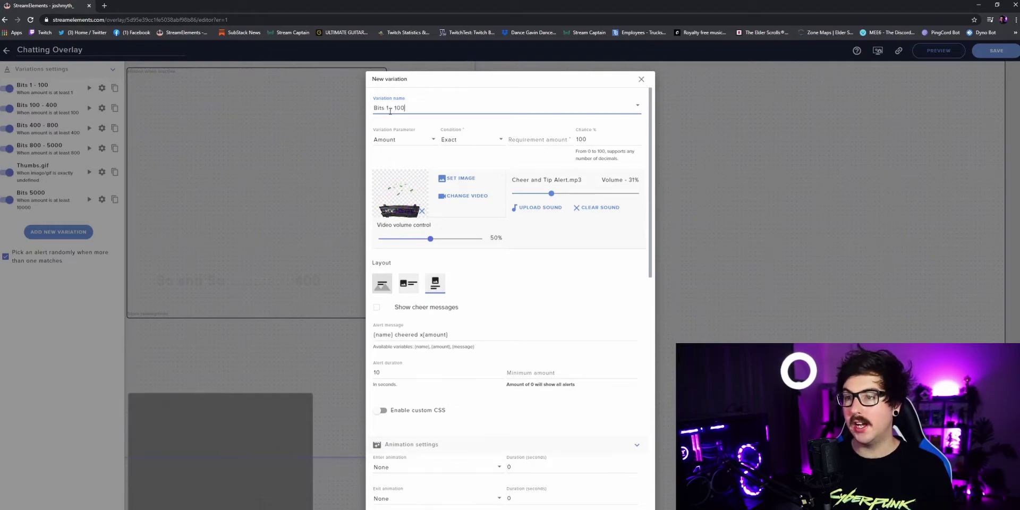
click(460, 139)
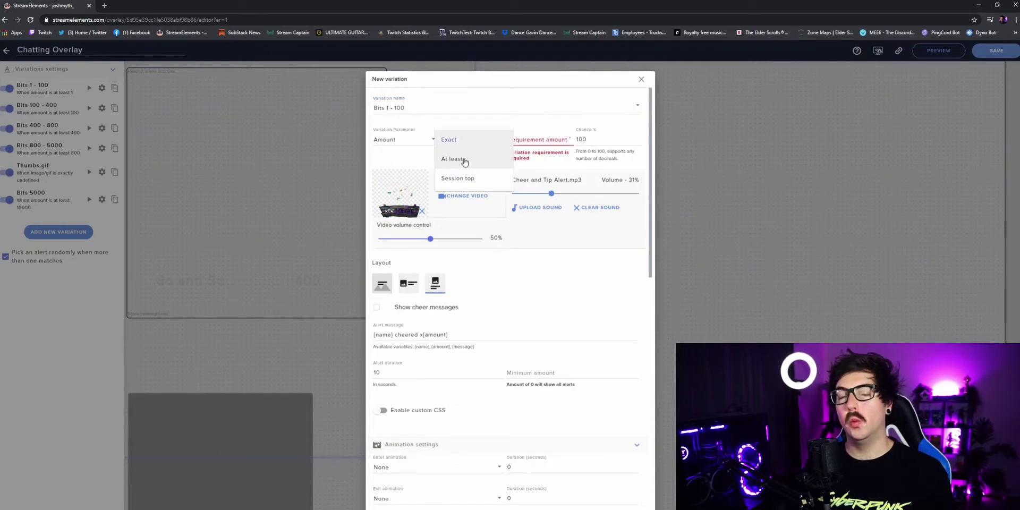
click(464, 159)
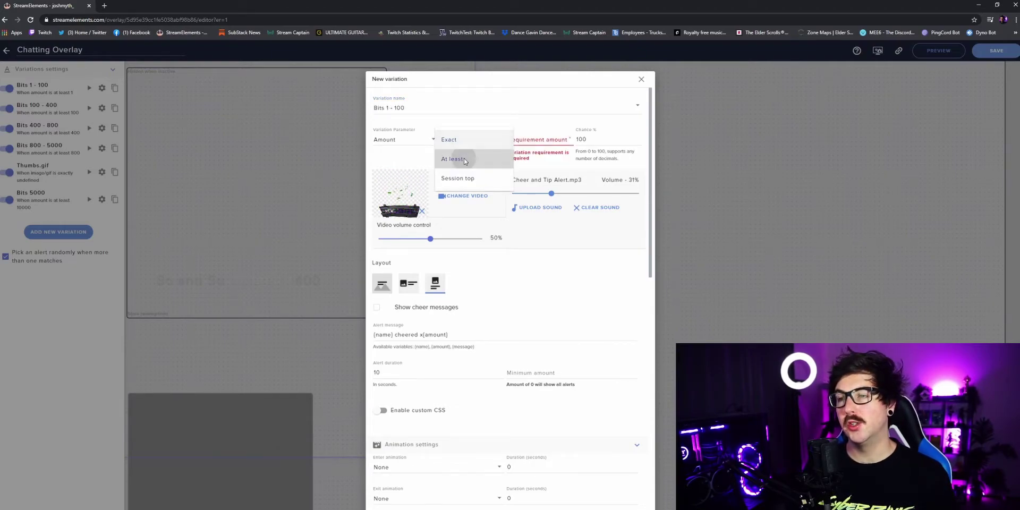
click(527, 140)
text(1)
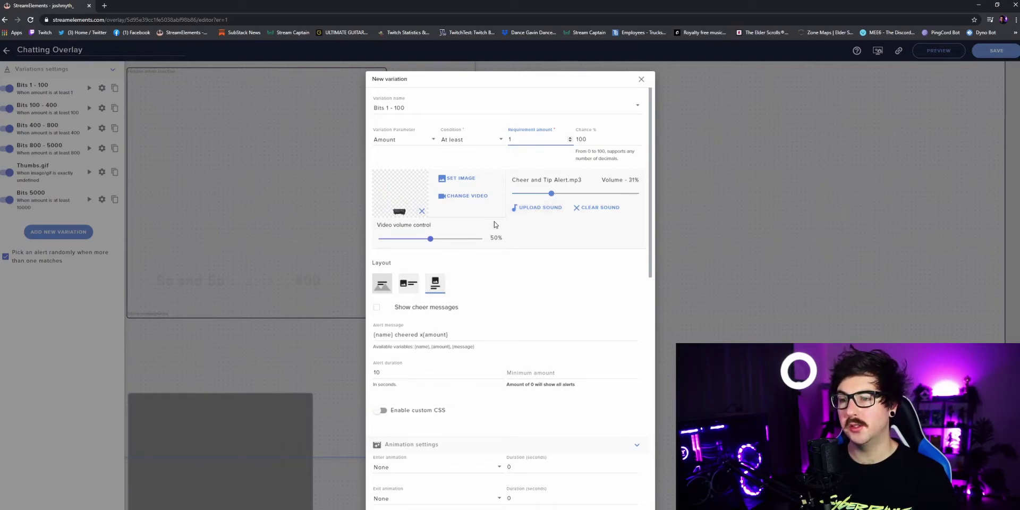
scroll(494, 224, down, 2)
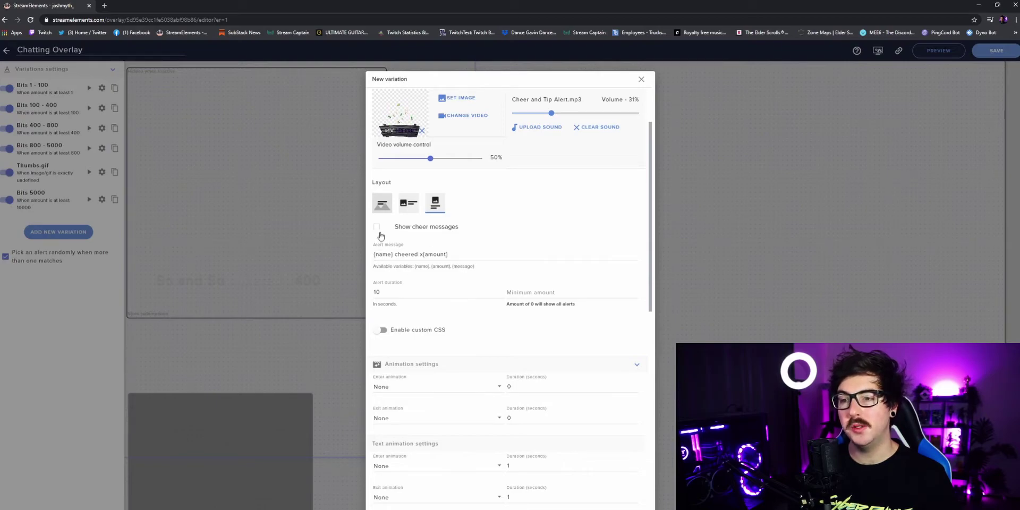
scroll(381, 236, down, 10)
- Draft a 'Bits - 100 - 400' cheer variation with a minimum amount of 100
key(Escape)
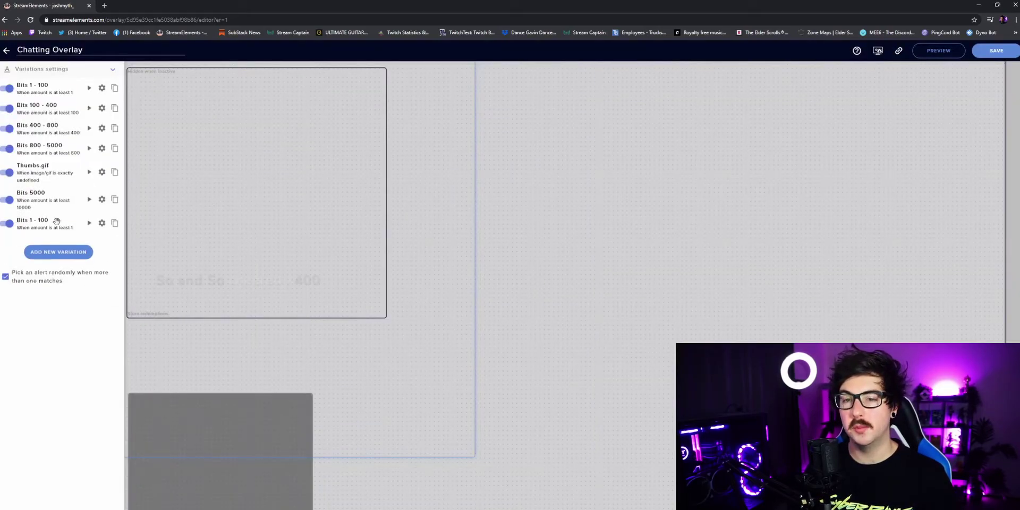
click(54, 253)
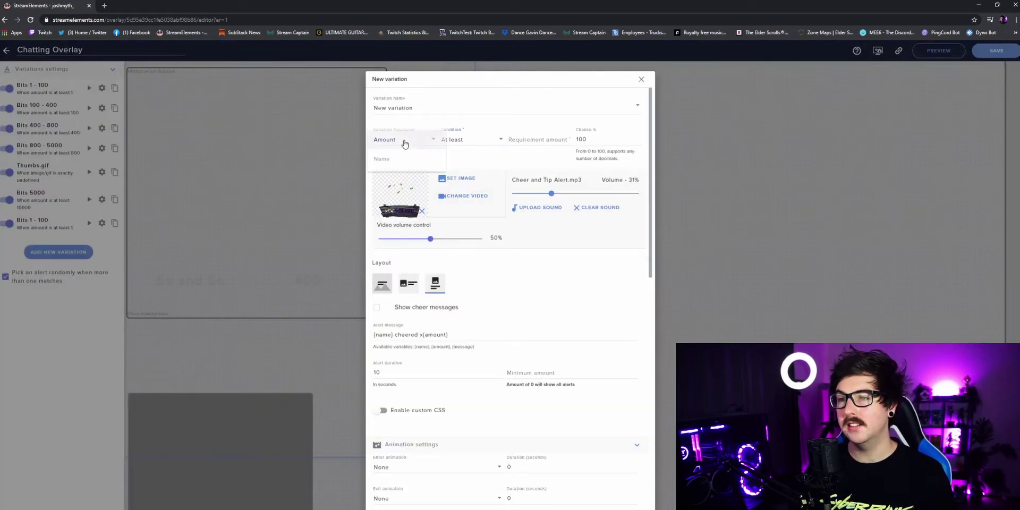
drag(419, 108, 357, 108)
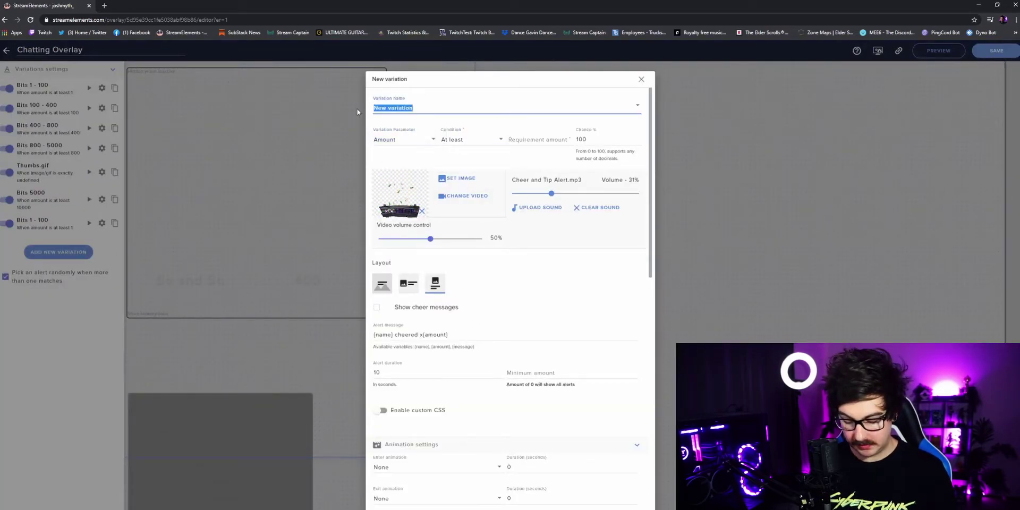
text(Bits - 10)
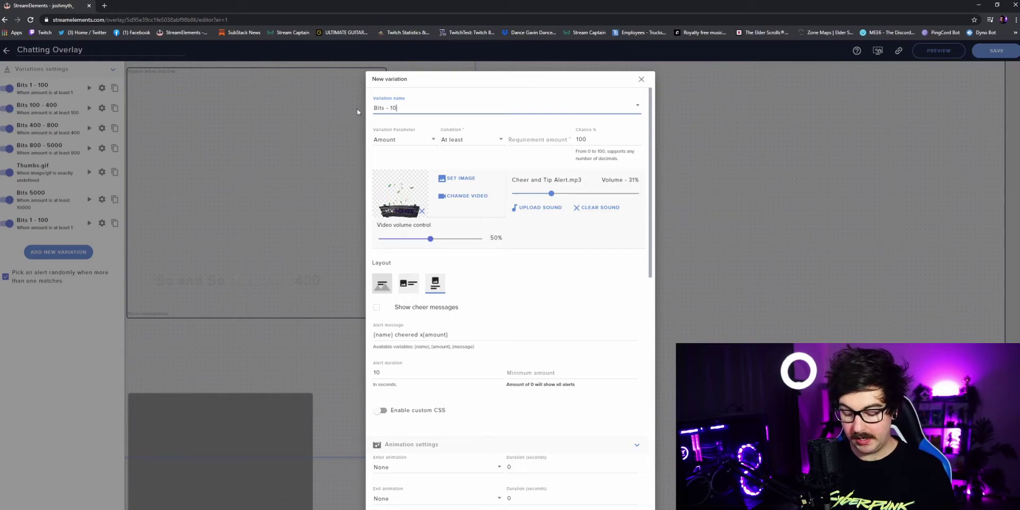
text(0 -)
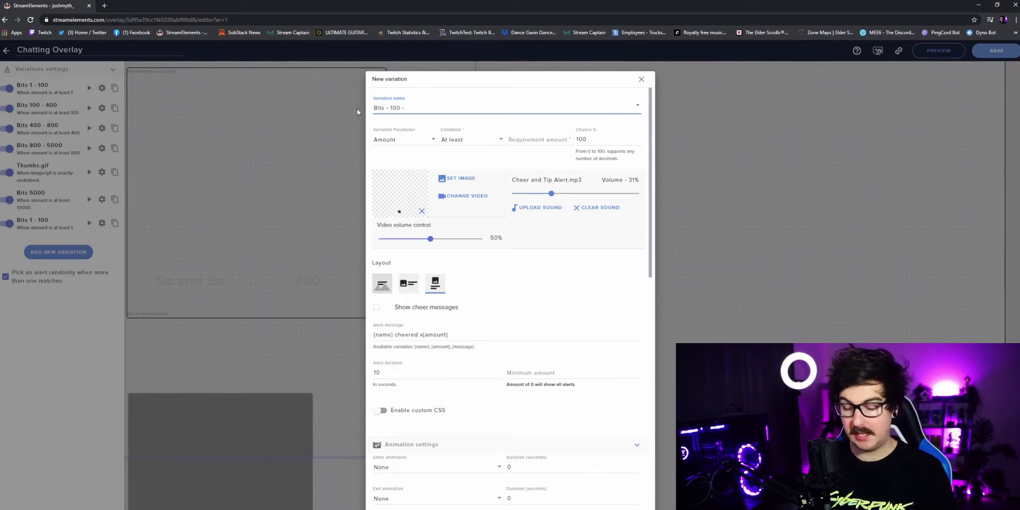
text( 400)
click(535, 141)
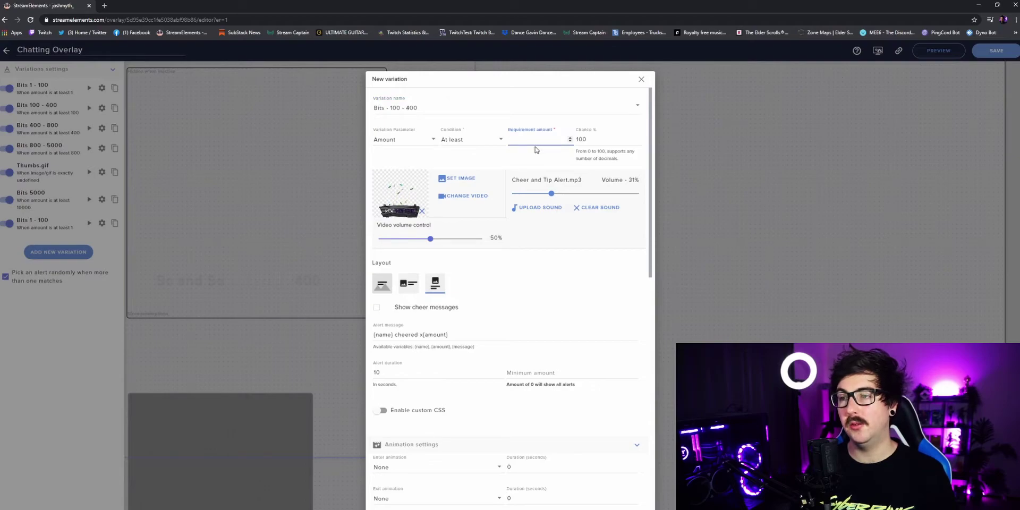
text(100)
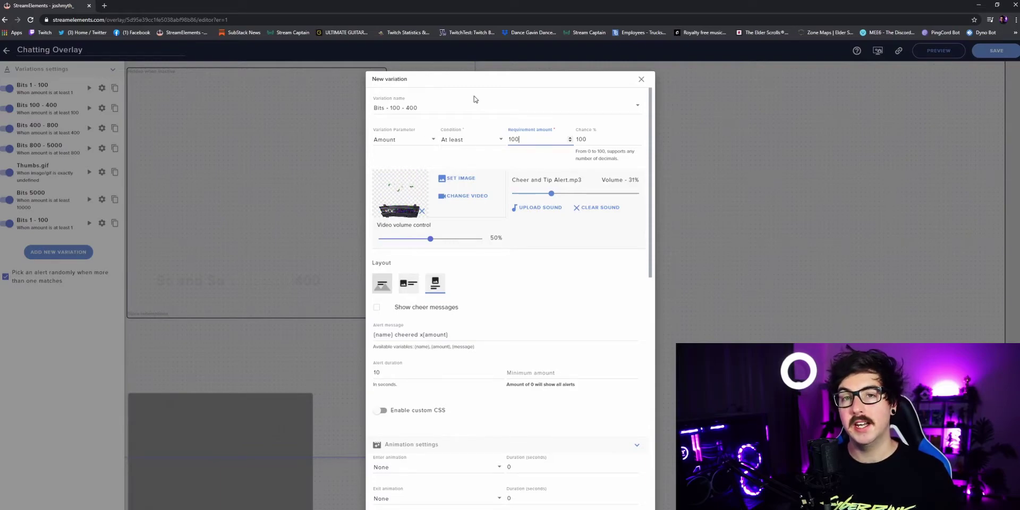
- Browse the draft's sound library, then discard the unfinished Bits - 100 - 400 variation
click(538, 207)
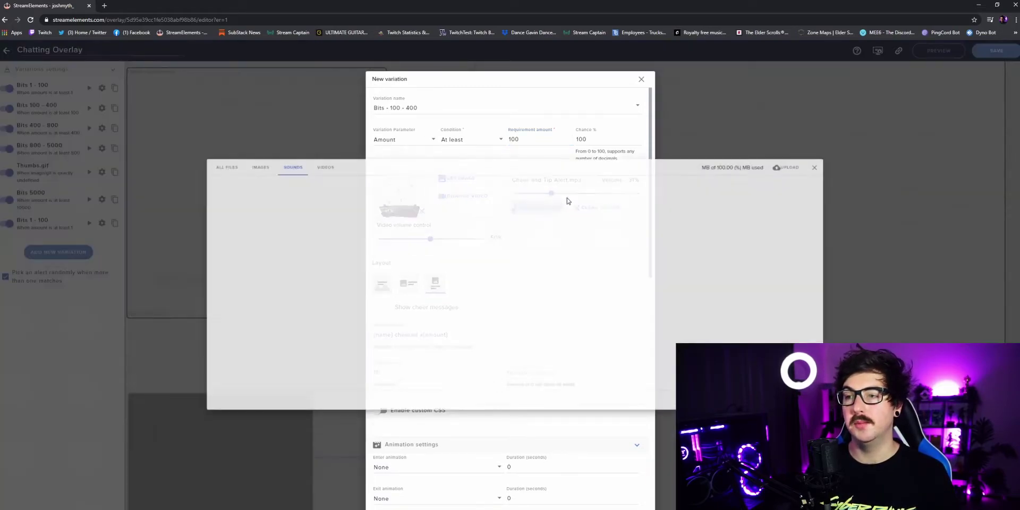
click(868, 162)
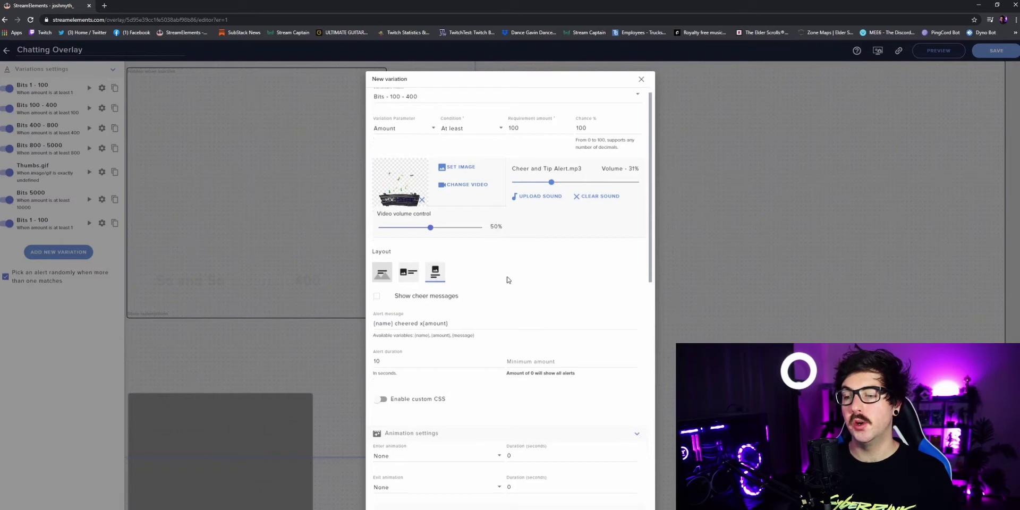
scroll(506, 279, down, 5)
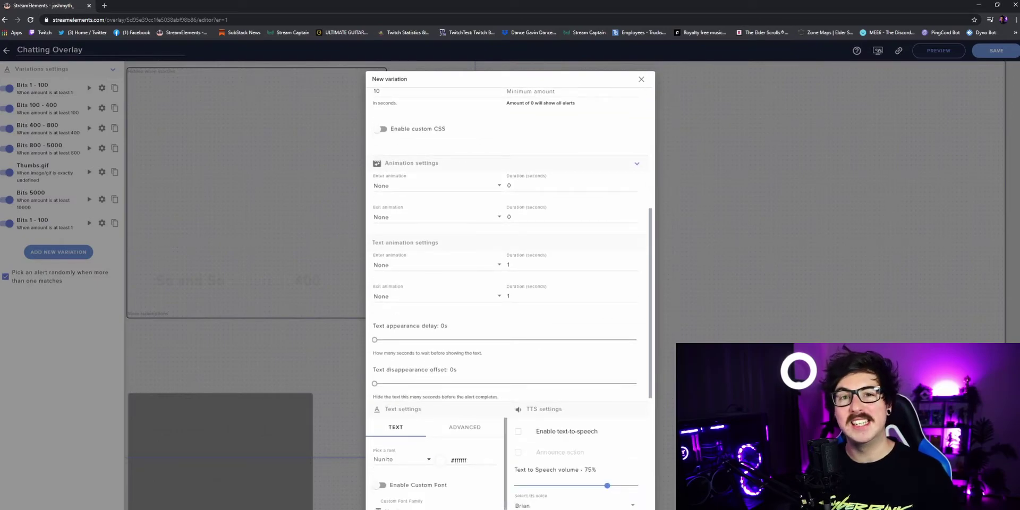
key(Escape)
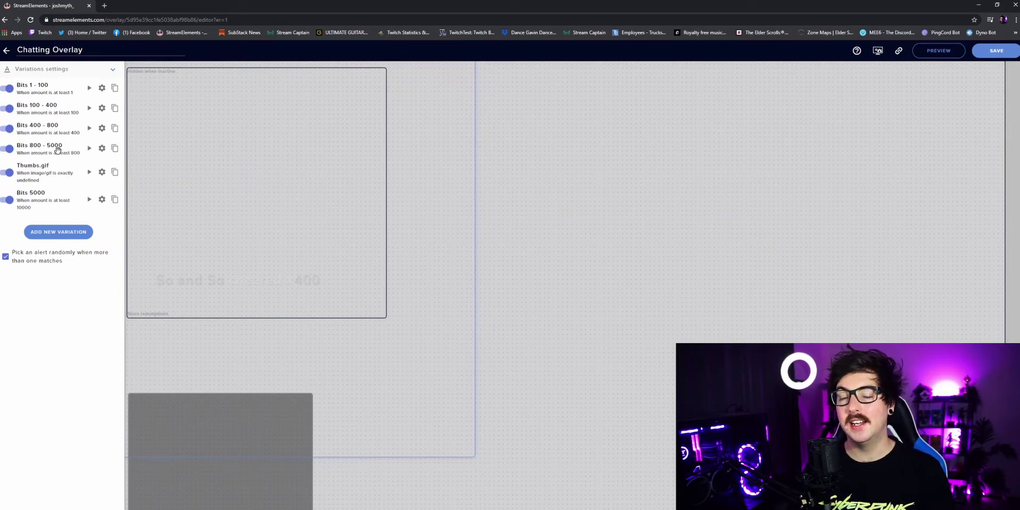
- Select the Alert Box of Love layer and choose to duplicate it into existing overlays
click(8, 74)
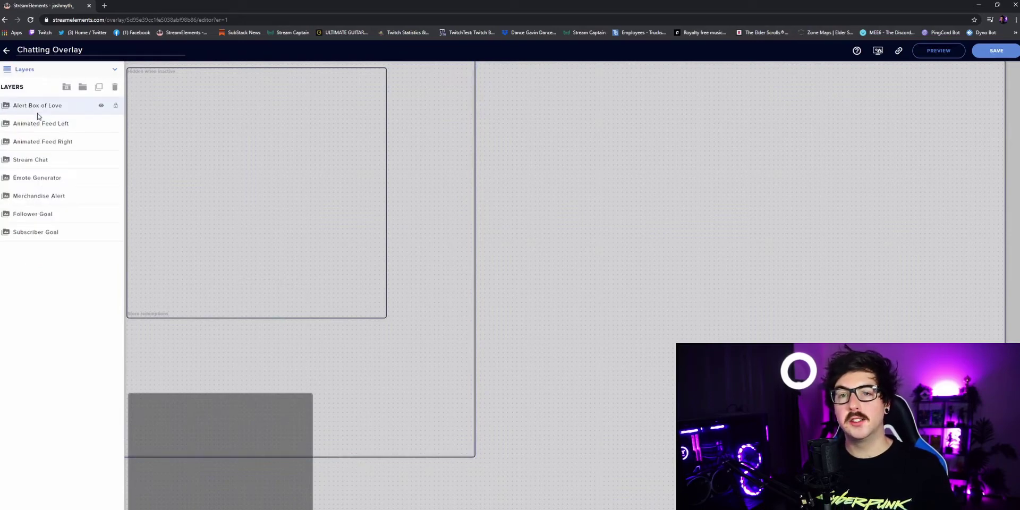
click(39, 107)
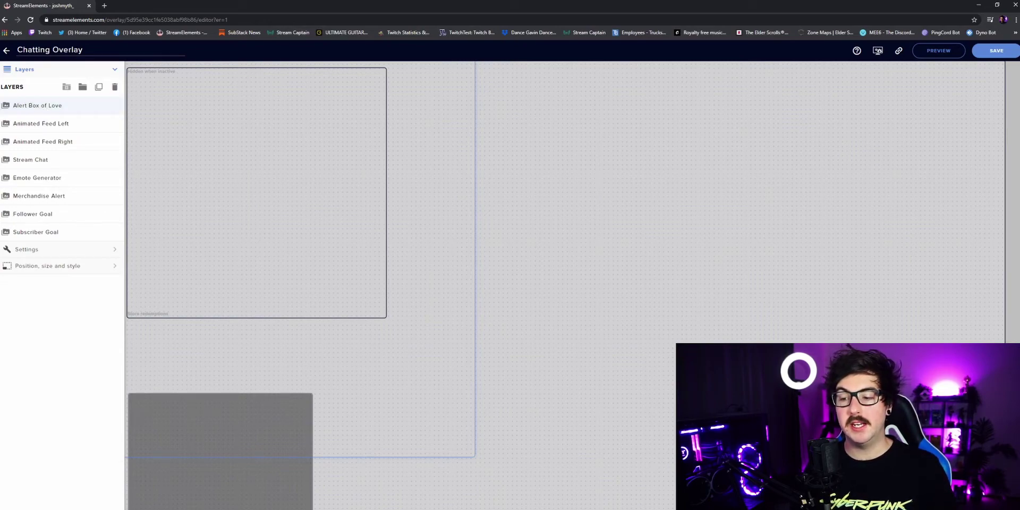
click(436, 504)
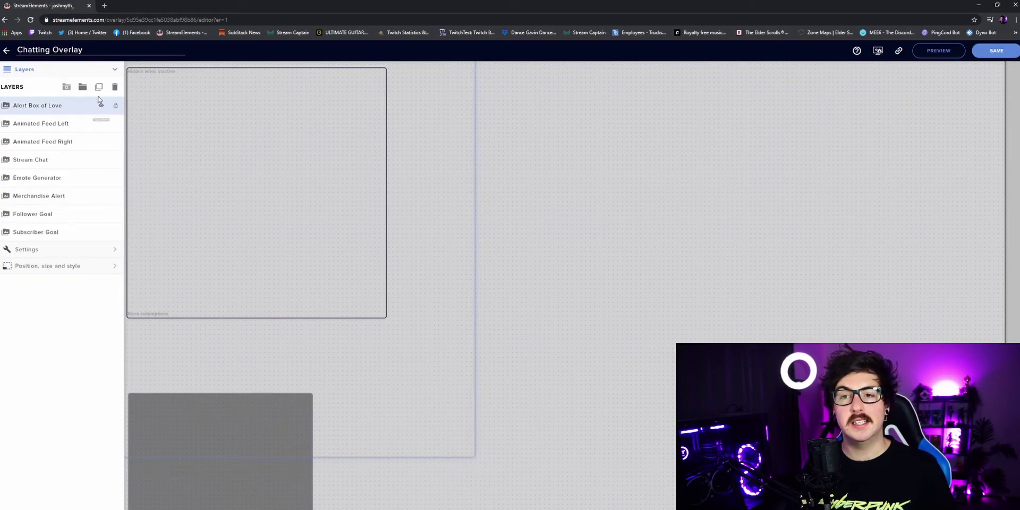
click(100, 88)
click(531, 311)
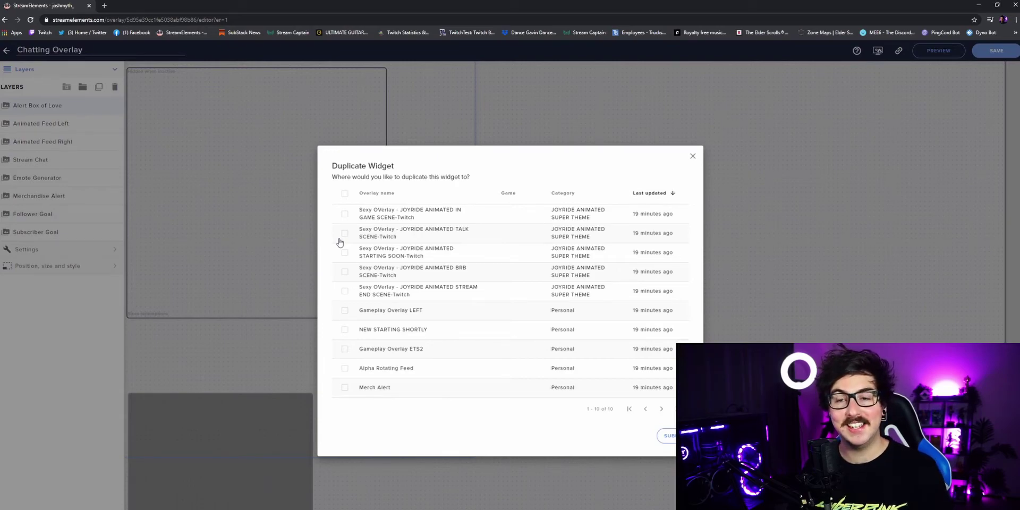
- Tick Gameplay Overlay LEFT, NEW STARTING SHORTLY, Gameplay Overlay ETS2, Alpha Rotating Feed and Merch Alert
click(345, 310)
click(345, 330)
click(345, 349)
click(345, 368)
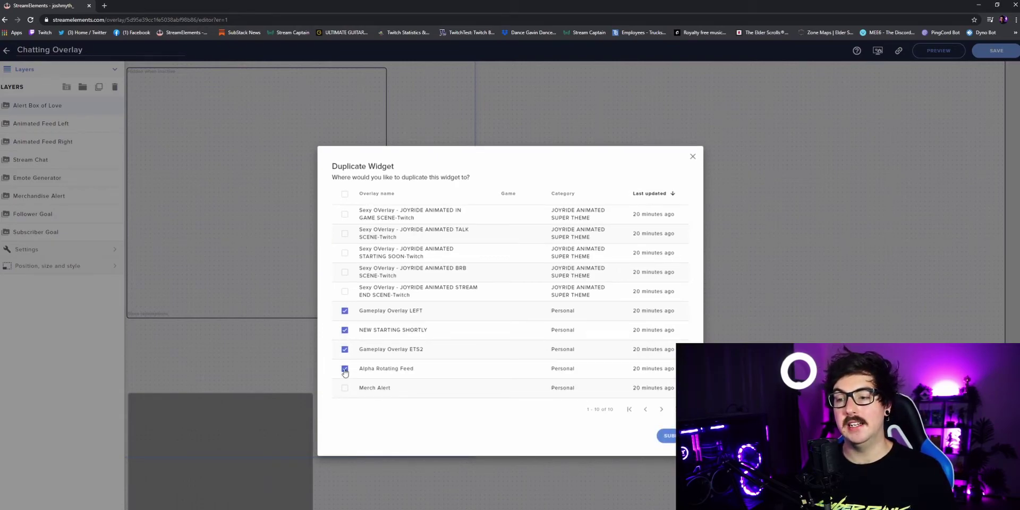
click(345, 387)
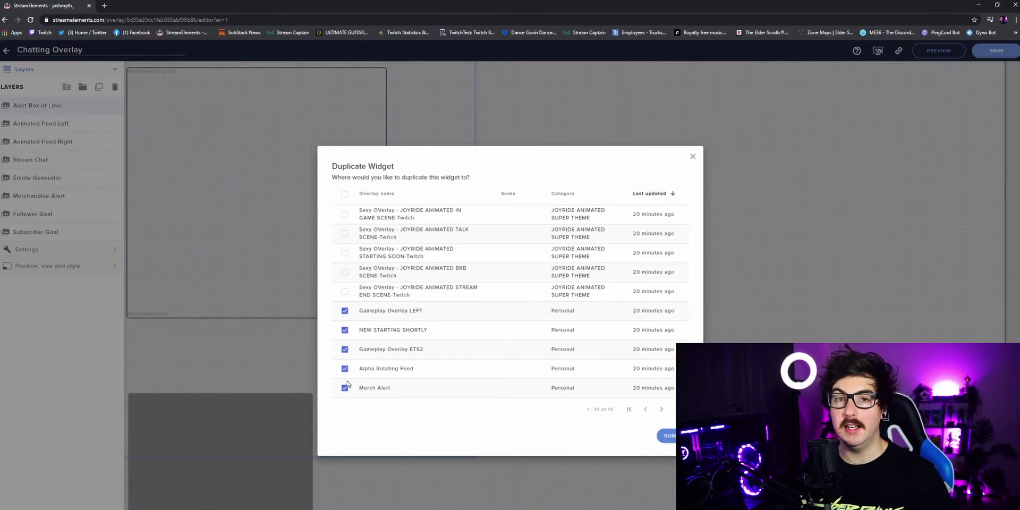